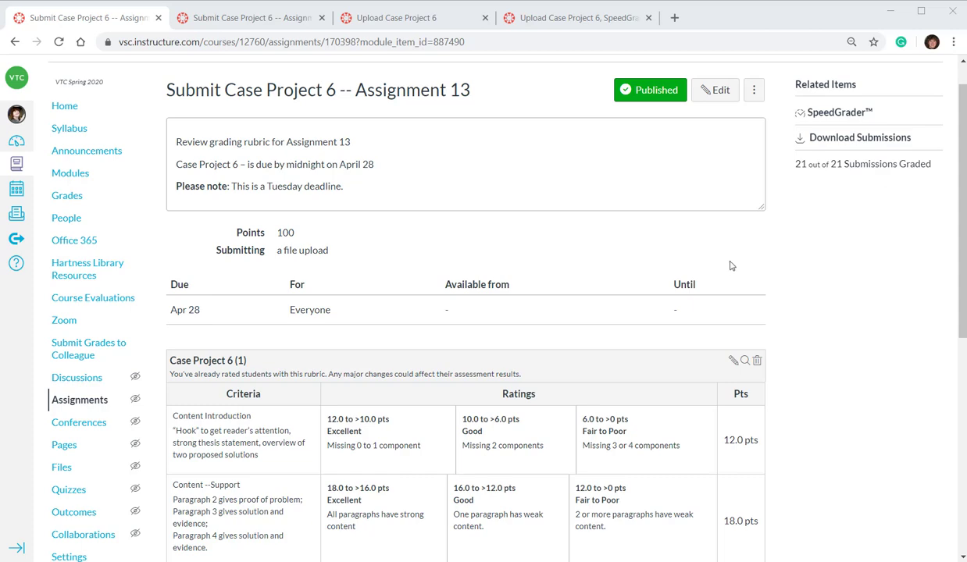
- Review the Case Project 6 rubric's criteria, ratings and points on the Submit Case Project 6 -- Assignment 13 page
{"action": "scroll", "coordinate": [703, 289], "scroll_direction": "down", "scroll_amount": 4}
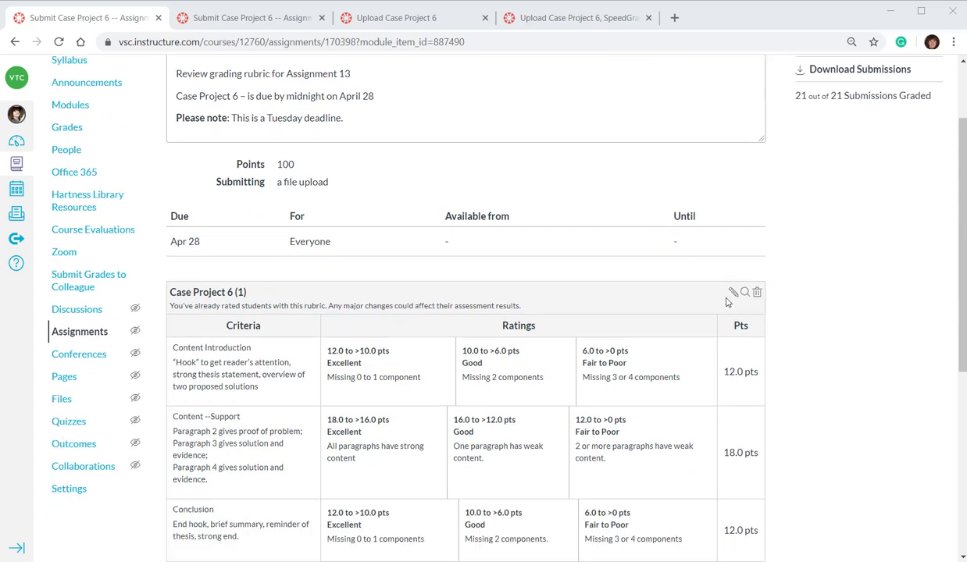
{"action": "scroll", "coordinate": [805, 317], "scroll_direction": "up", "scroll_amount": 3}
{"action": "scroll", "coordinate": [794, 308], "scroll_direction": "down", "scroll_amount": 2}
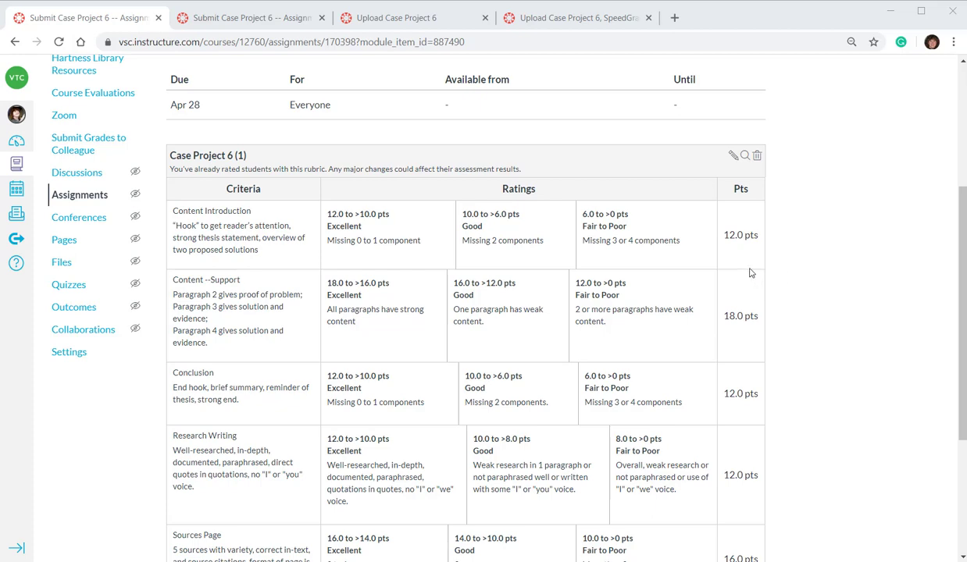
{"action": "scroll", "coordinate": [750, 272], "scroll_direction": "down", "scroll_amount": 5}
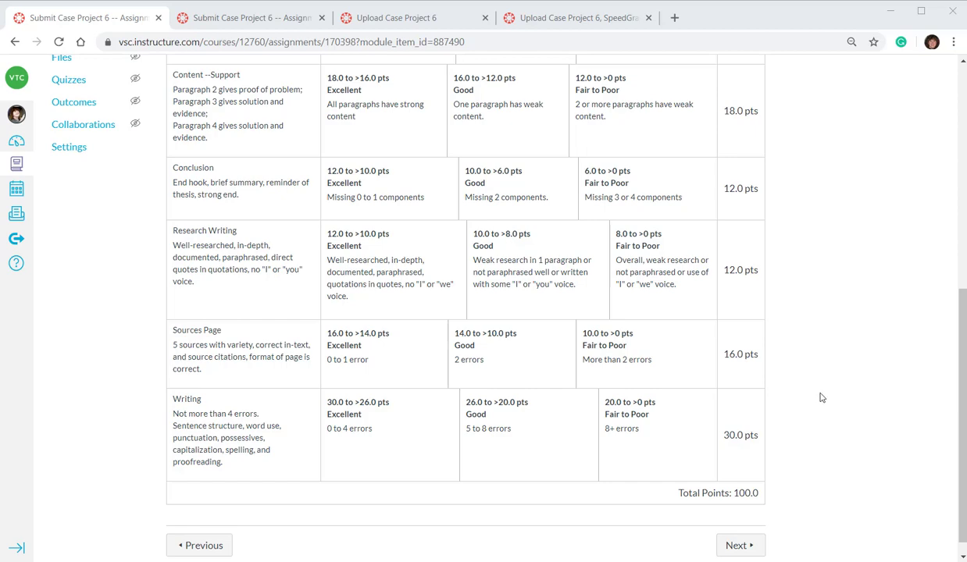
{"action": "scroll", "coordinate": [820, 397], "scroll_direction": "up", "scroll_amount": 4}
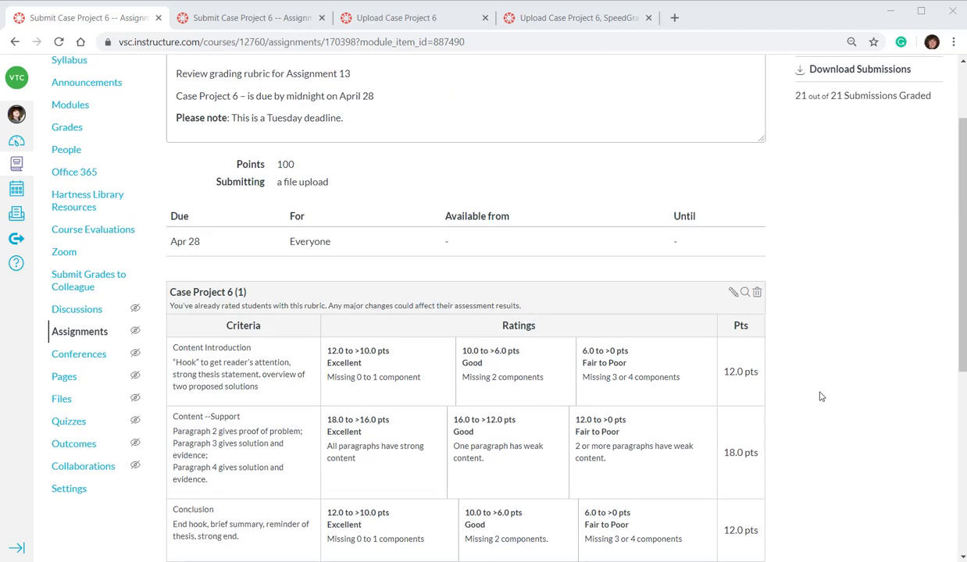
{"action": "scroll", "coordinate": [796, 367], "scroll_direction": "down", "scroll_amount": 1}
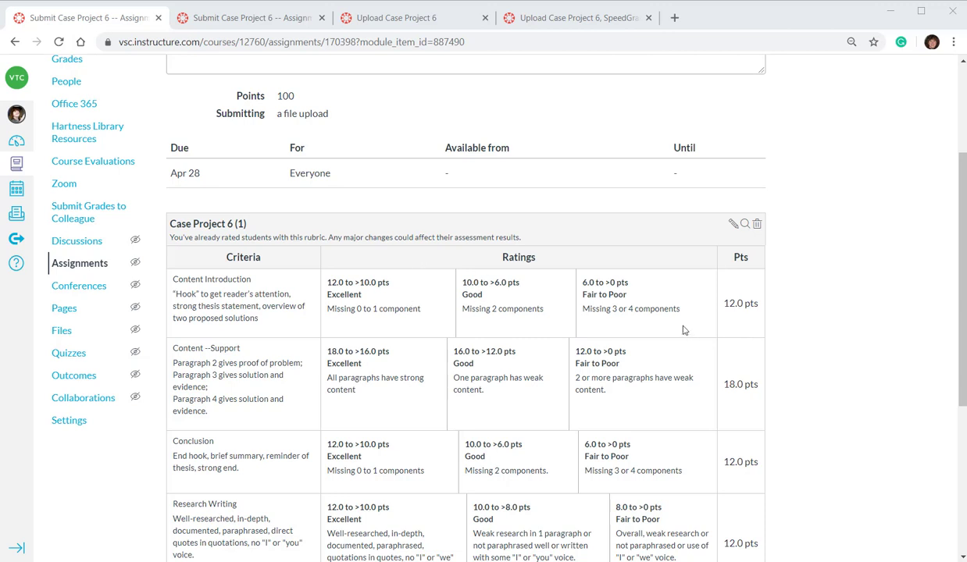
{"action": "scroll", "coordinate": [801, 346], "scroll_direction": "up", "scroll_amount": 2}
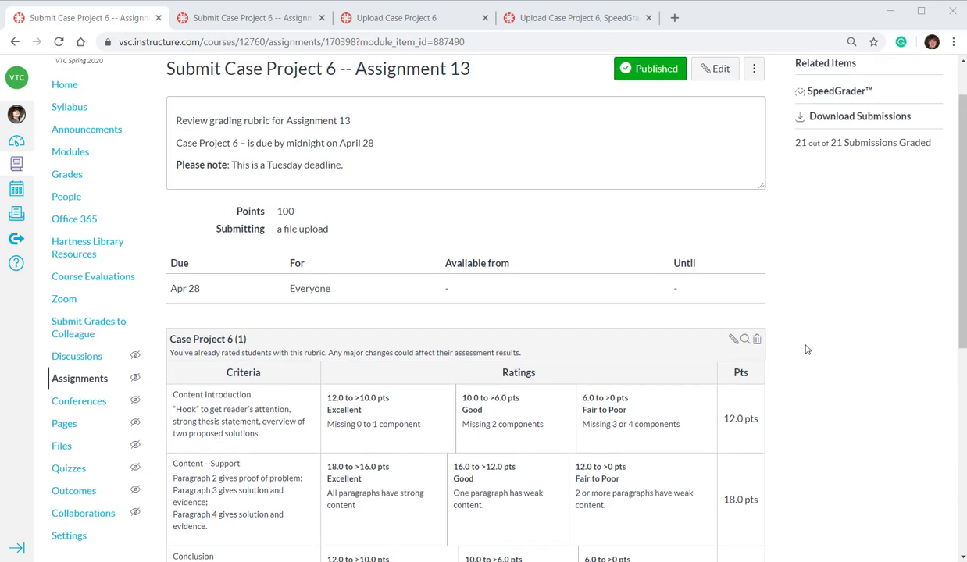
{"action": "scroll", "coordinate": [844, 344], "scroll_direction": "up", "scroll_amount": 1}
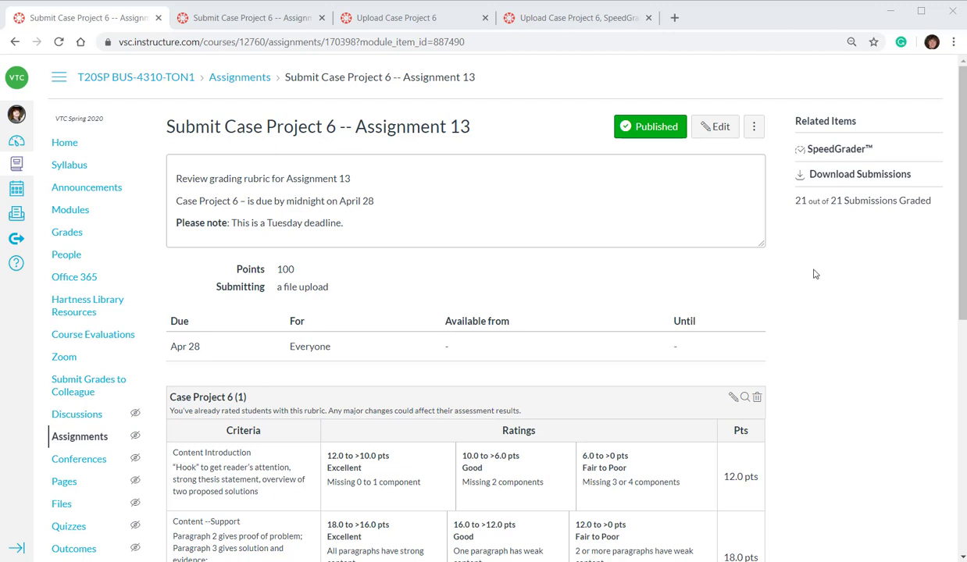
- Switch to the graded Assignment 13 submission in SpeedGrader and examine its document annotations, rubric ratings and assignment comments
{"action": "left_click", "coordinate": [231, 24]}
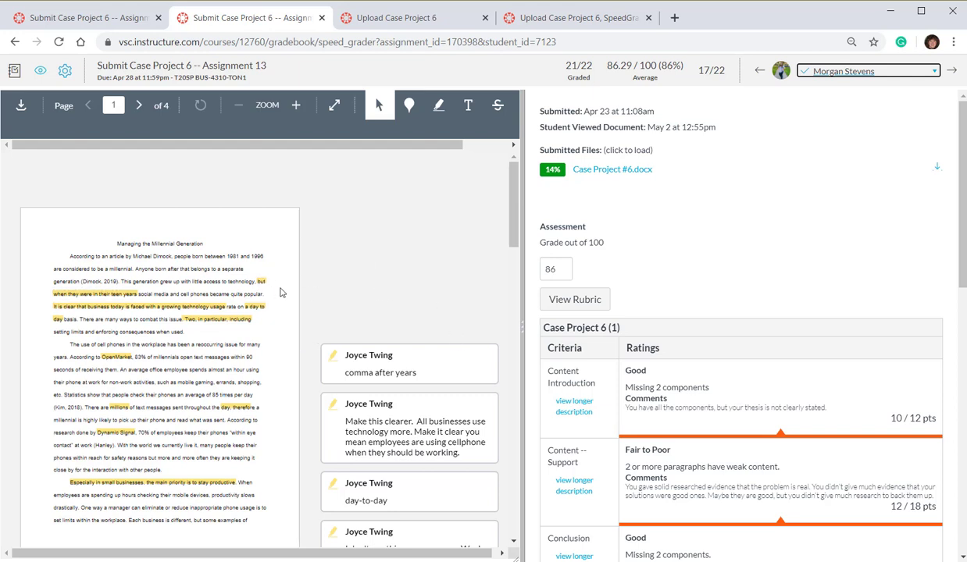
{"action": "scroll", "coordinate": [417, 278], "scroll_direction": "down", "scroll_amount": 2}
{"action": "scroll", "coordinate": [417, 279], "scroll_direction": "down", "scroll_amount": 1}
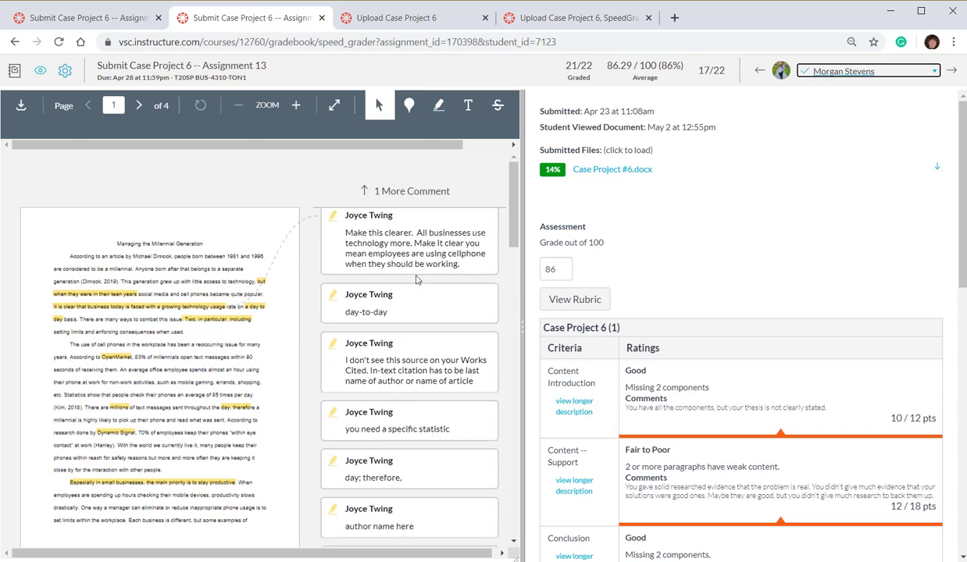
{"action": "scroll", "coordinate": [417, 279], "scroll_direction": "up", "scroll_amount": 3}
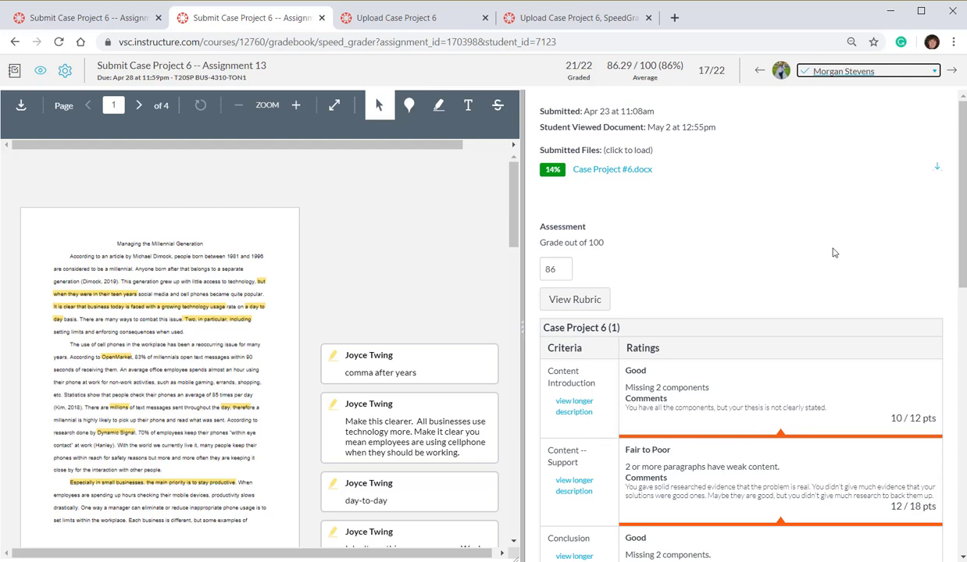
{"action": "scroll", "coordinate": [834, 252], "scroll_direction": "down", "scroll_amount": 3}
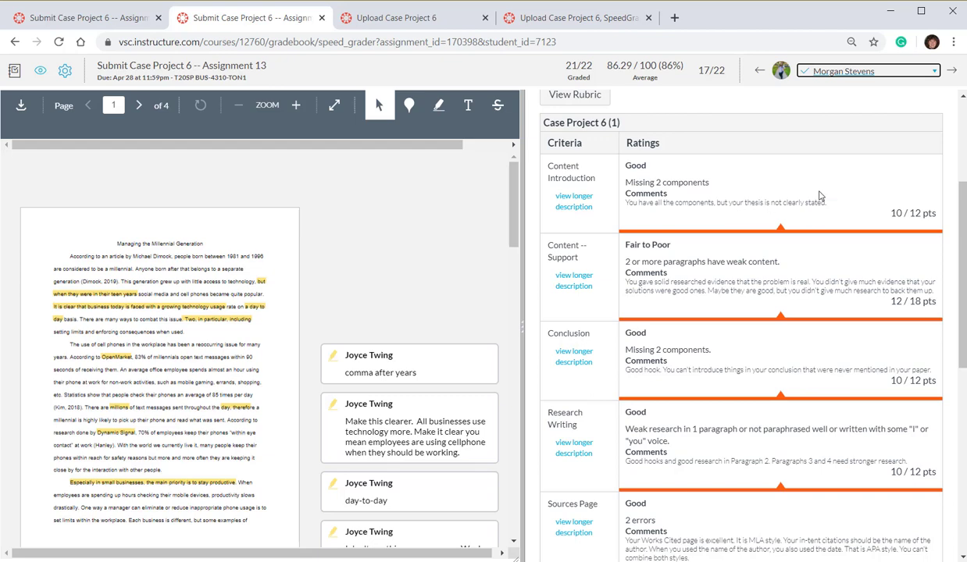
{"action": "scroll", "coordinate": [820, 234], "scroll_direction": "down", "scroll_amount": 3}
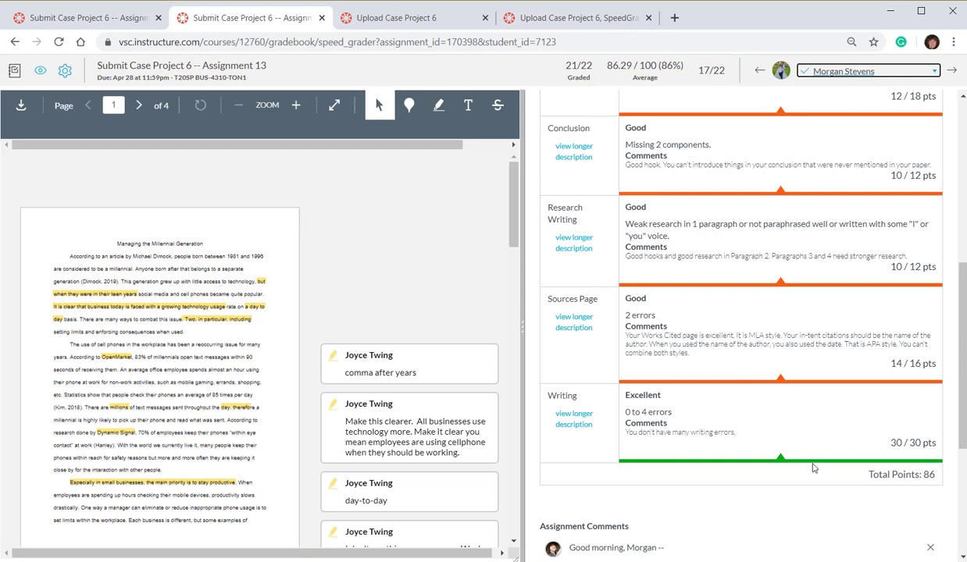
{"action": "scroll", "coordinate": [809, 445], "scroll_direction": "down", "scroll_amount": 3}
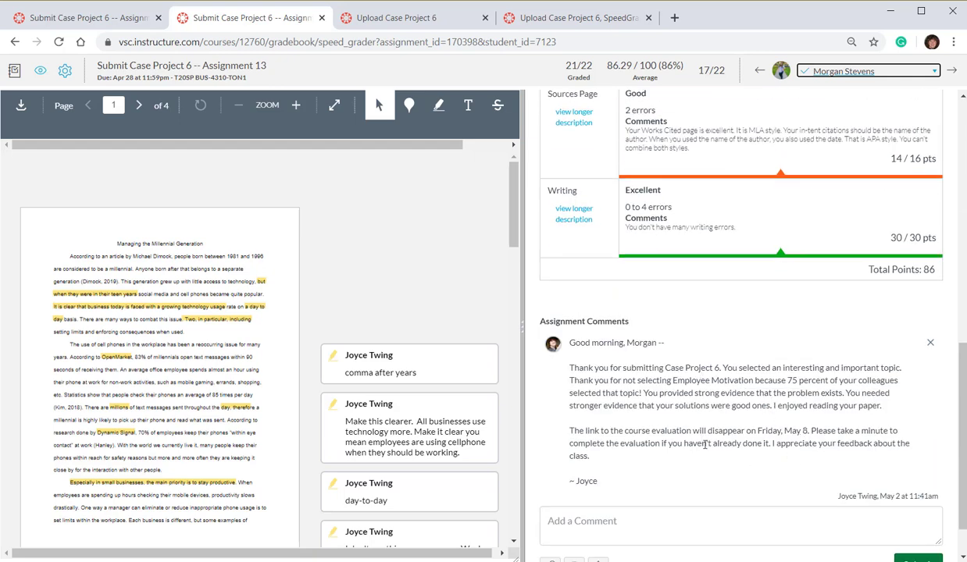
{"action": "scroll", "coordinate": [720, 377], "scroll_direction": "down", "scroll_amount": 1}
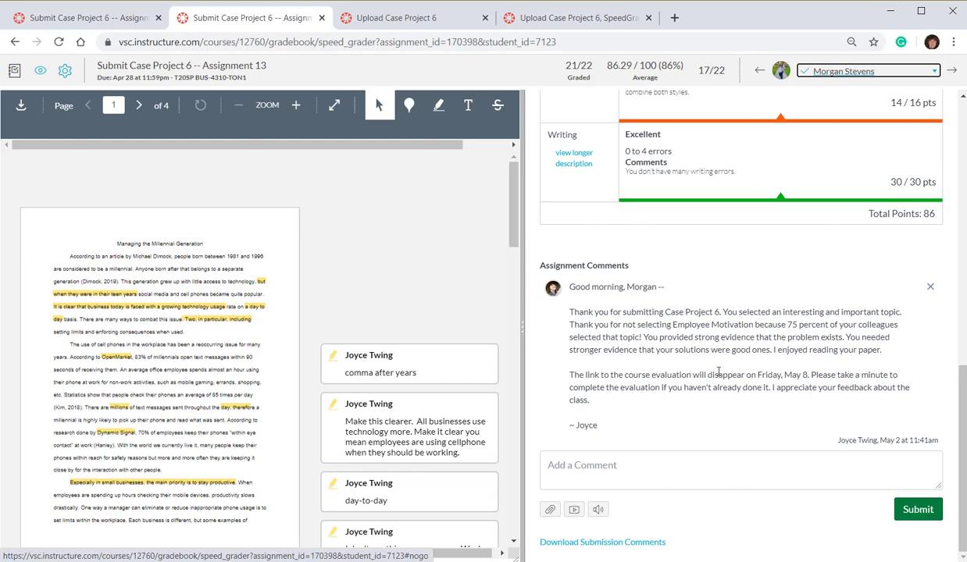
{"action": "scroll", "coordinate": [718, 372], "scroll_direction": "up", "scroll_amount": 10}
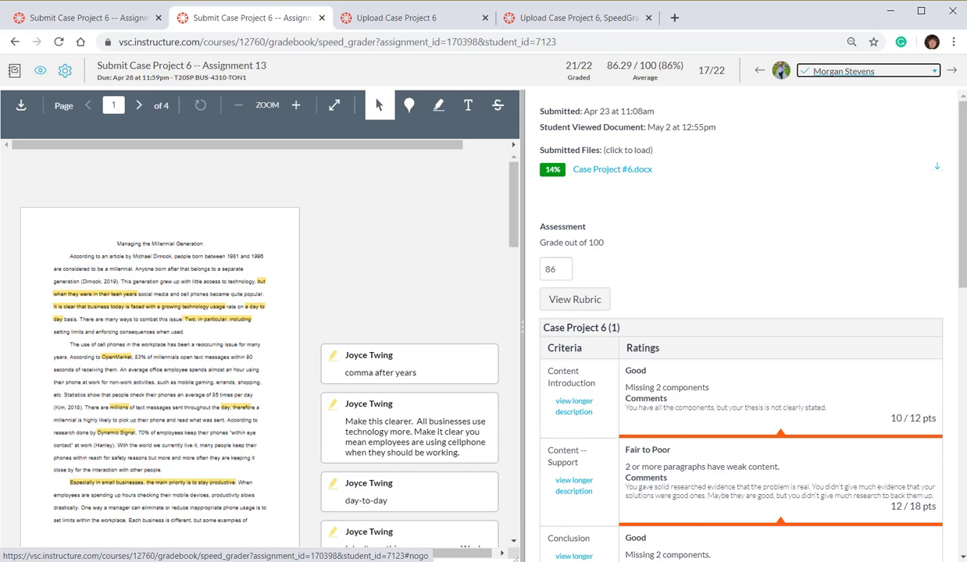
- Switch to the Upload Case Project 6 assignment page and look through its attached rubric
{"action": "left_click", "coordinate": [402, 21]}
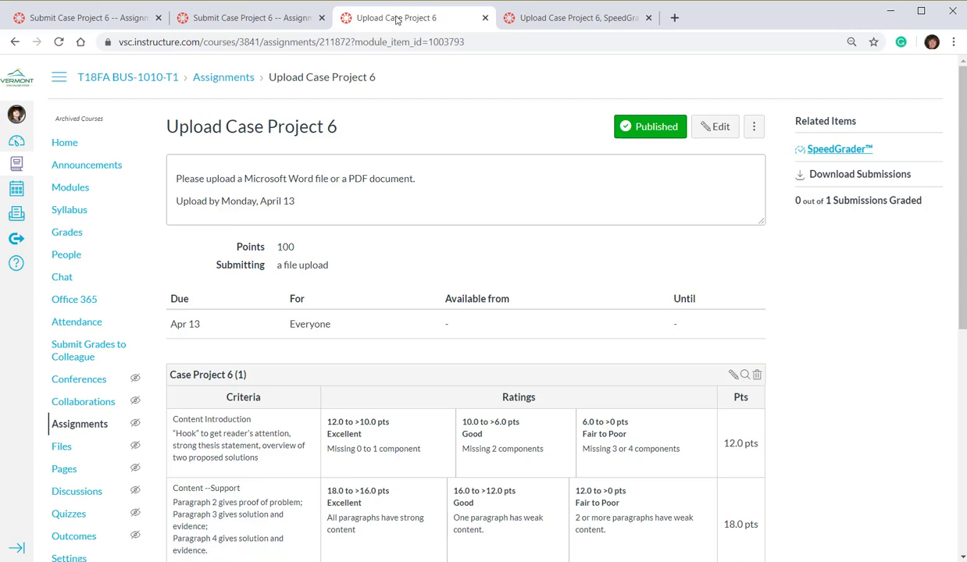
{"action": "scroll", "coordinate": [547, 336], "scroll_direction": "down", "scroll_amount": 3}
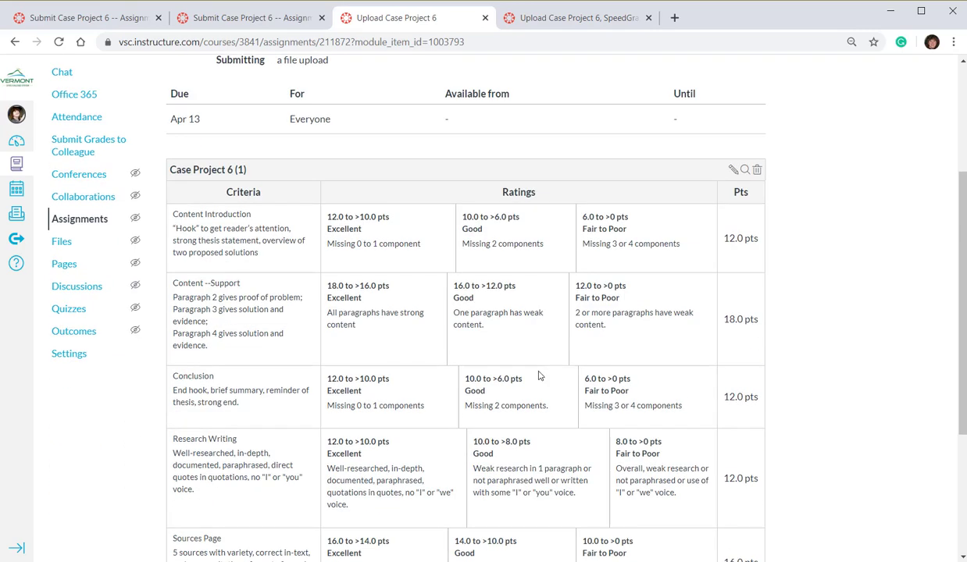
{"action": "scroll", "coordinate": [578, 266], "scroll_direction": "down", "scroll_amount": 1}
{"action": "scroll", "coordinate": [588, 438], "scroll_direction": "down", "scroll_amount": 2}
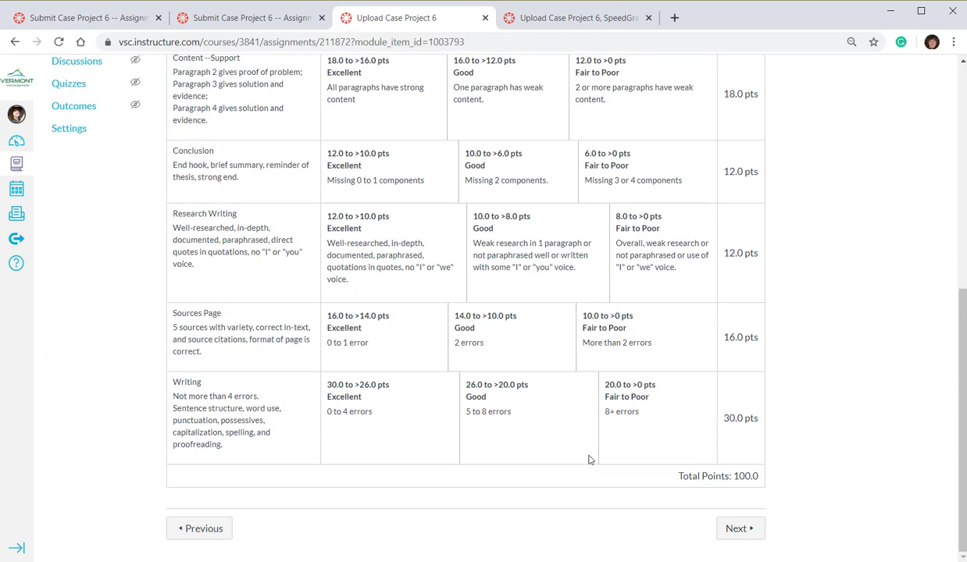
{"action": "scroll", "coordinate": [581, 452], "scroll_direction": "up", "scroll_amount": 5}
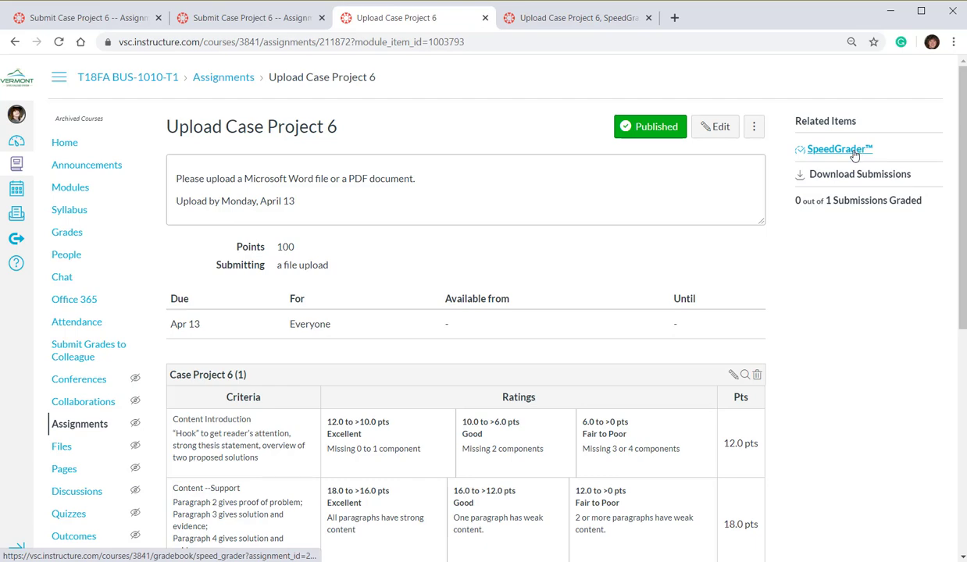
- Switch to the Test Student's Upload Case Project 6 submission in SpeedGrader and open its grading rubric
{"action": "left_click", "coordinate": [527, 16]}
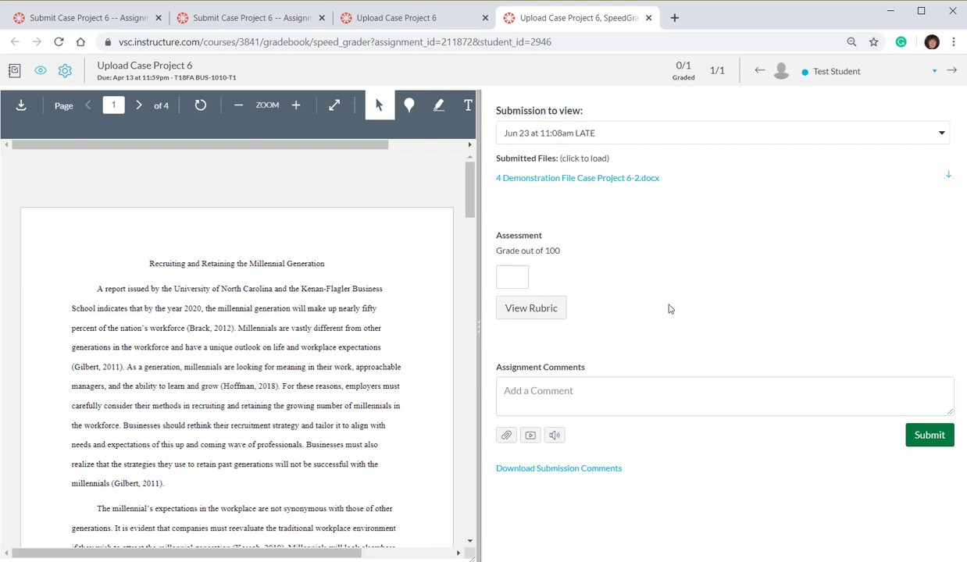
{"action": "left_click", "coordinate": [543, 312]}
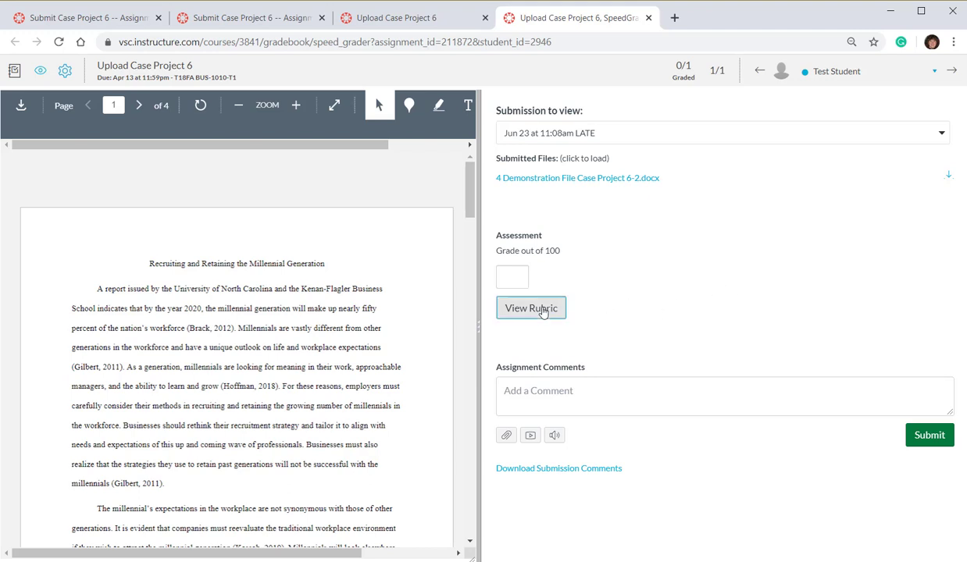
{"action": "scroll", "coordinate": [788, 195], "scroll_direction": "down", "scroll_amount": 1}
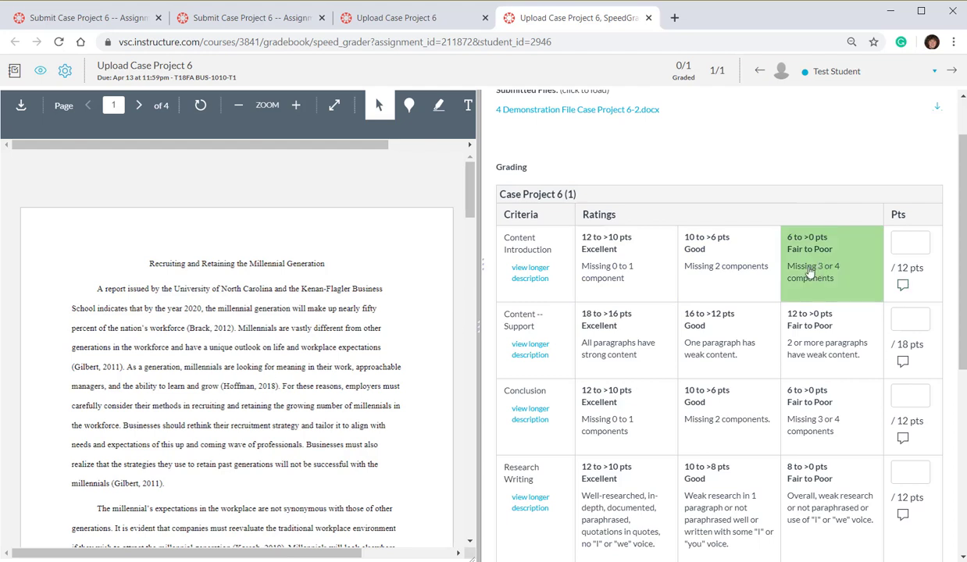
- Rate Content Introduction as Good, set its score to 7 points, and open its comment box
{"action": "left_click", "coordinate": [736, 264]}
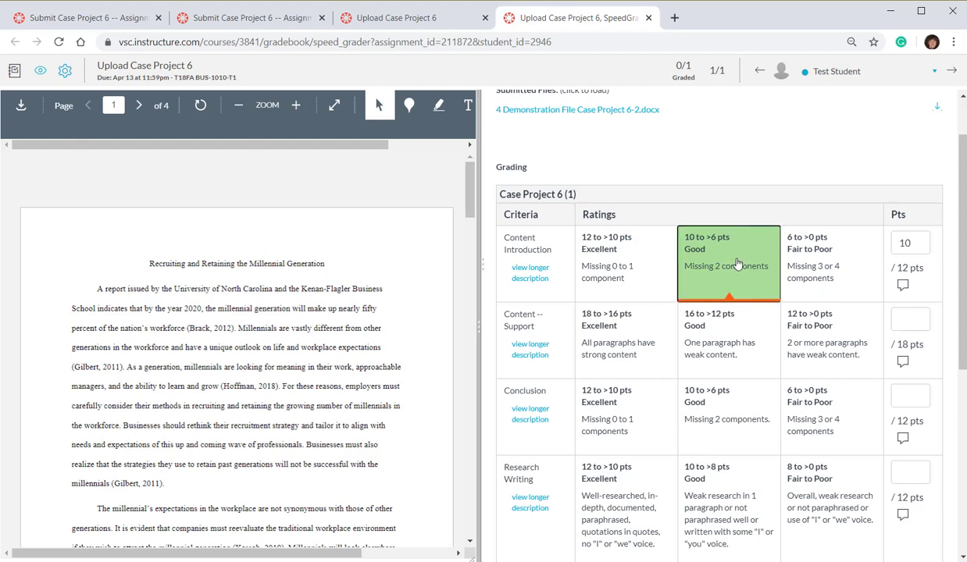
{"action": "left_click", "coordinate": [921, 249]}
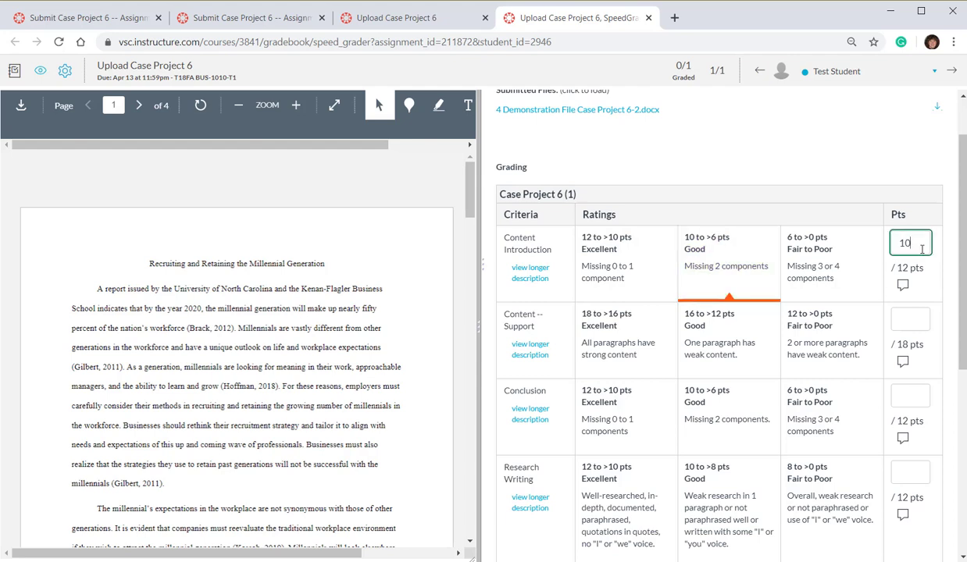
{"action": "key", "text": "BackSpace"}
{"action": "key", "text": "BackSpace"}
{"action": "type", "text": "7"}
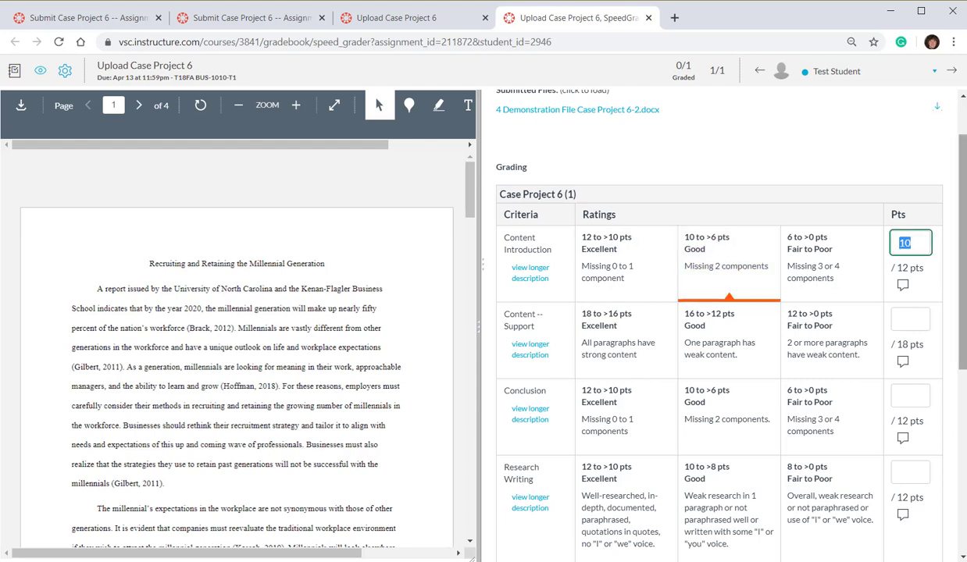
{"action": "left_click", "coordinate": [903, 285]}
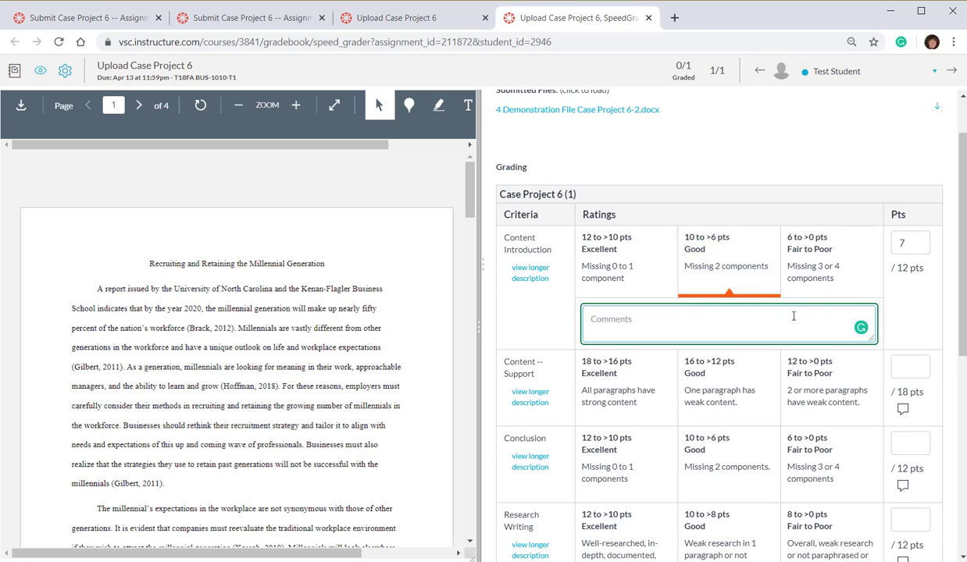
- Rate Content -- Support as Excellent with 18 points and open its comment box
{"action": "scroll", "coordinate": [792, 317], "scroll_direction": "down", "scroll_amount": 1}
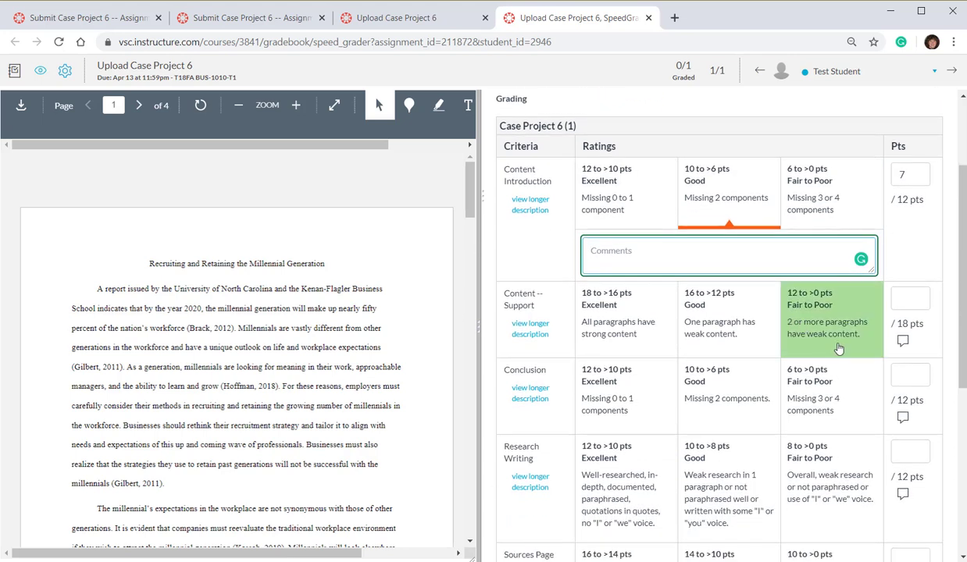
{"action": "left_click", "coordinate": [638, 320]}
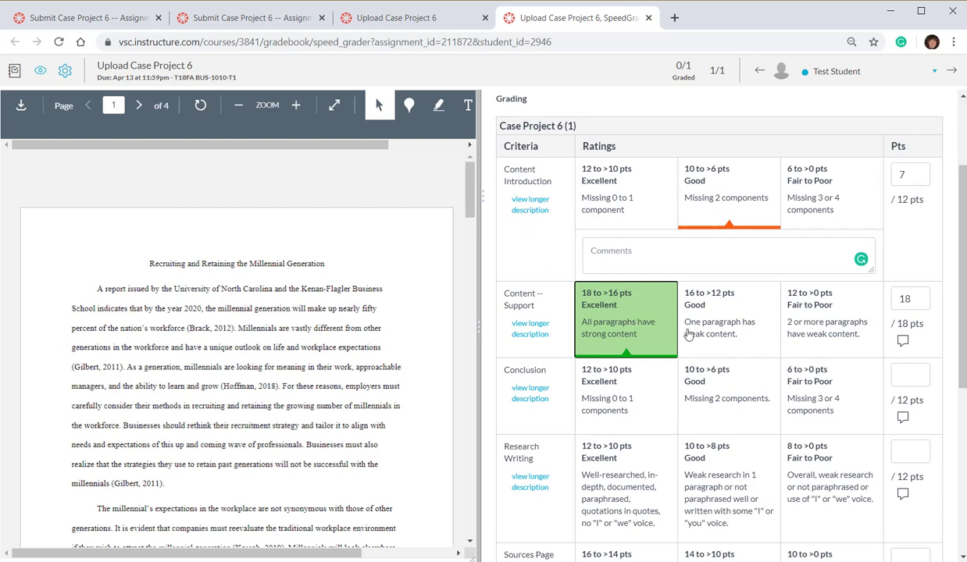
{"action": "left_click", "coordinate": [905, 342]}
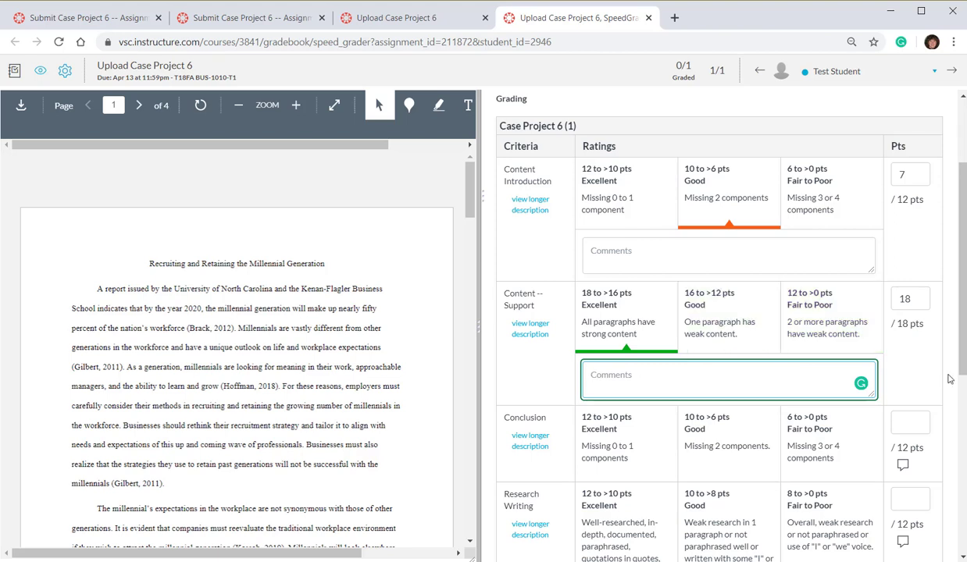
- Rate Conclusion as Fair to Poor with 6 points and open its comment box
{"action": "scroll", "coordinate": [932, 366], "scroll_direction": "down", "scroll_amount": 1}
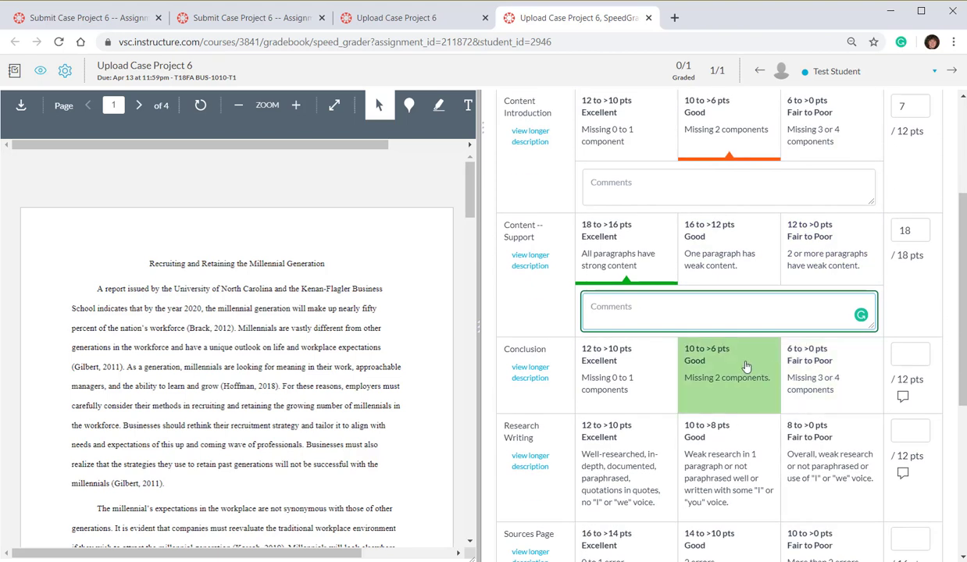
{"action": "left_click", "coordinate": [810, 374]}
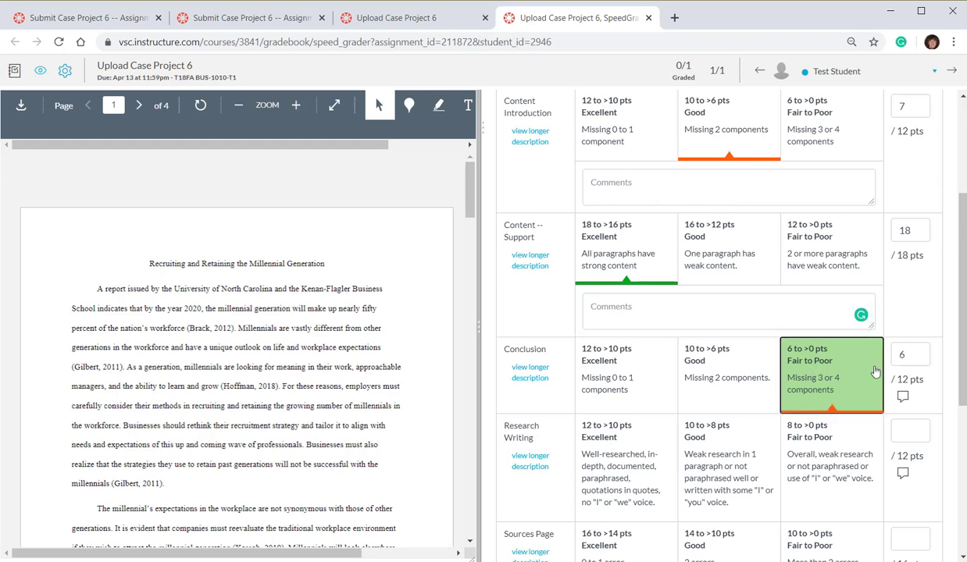
{"action": "left_click", "coordinate": [903, 398]}
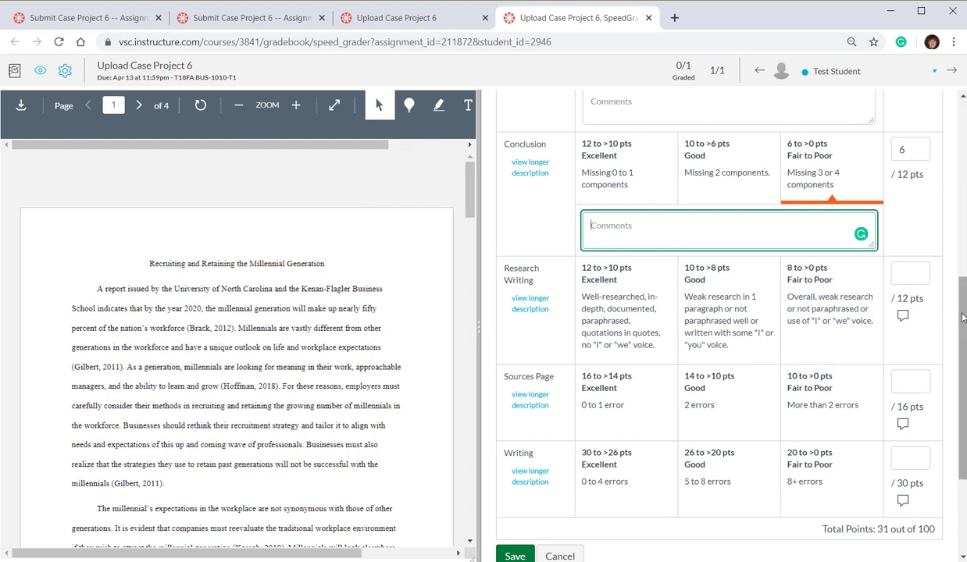
- Select the Good rating for Research Writing and override its score with 8 points
{"action": "left_click", "coordinate": [712, 283]}
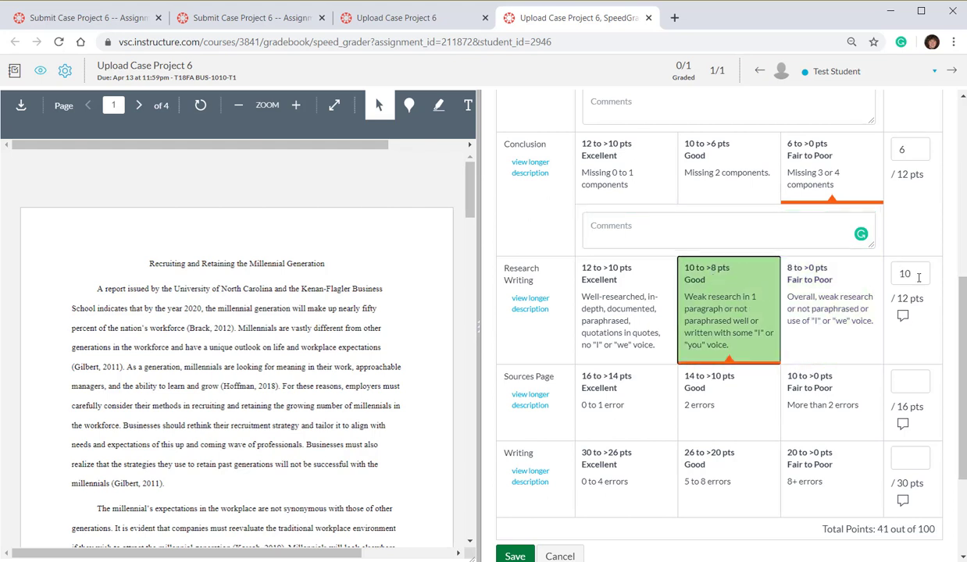
{"action": "left_click_drag", "start_coordinate": [916, 275], "coordinate": [898, 274]}
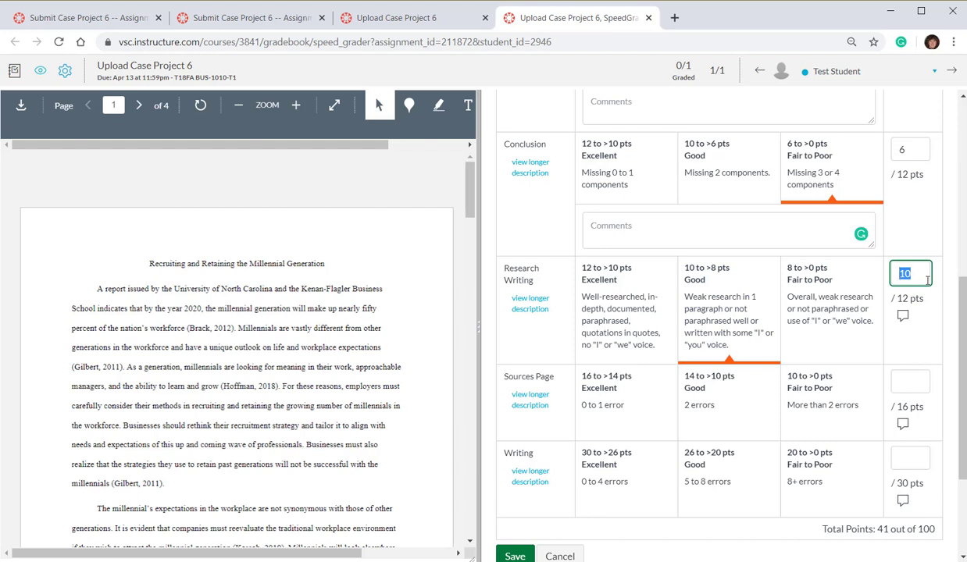
{"action": "key", "text": "BackSpace"}
{"action": "type", "text": "8"}
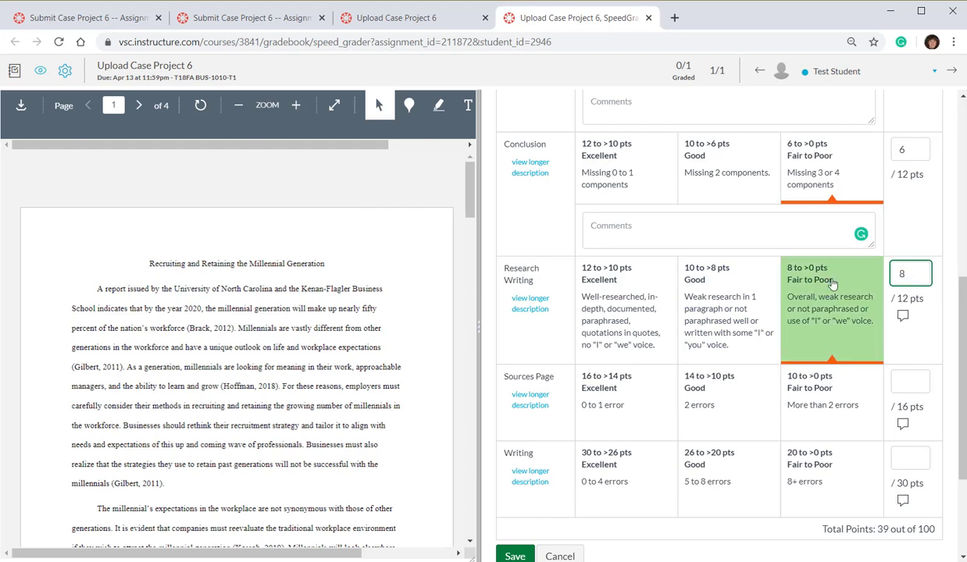
- Move Research Writing back to the Good rating and set its score to 9 points
{"action": "key", "text": "BackSpace"}
{"action": "type", "text": "10"}
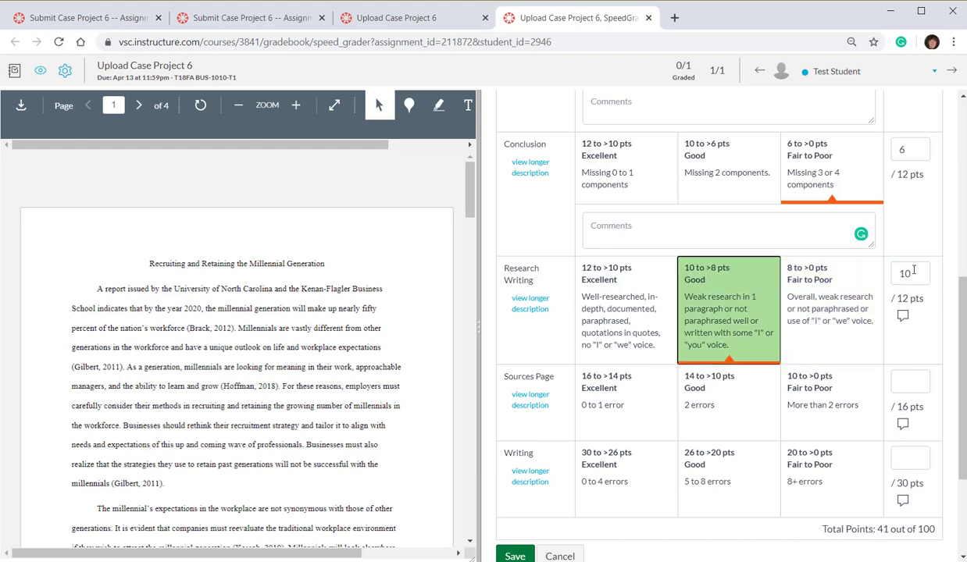
{"action": "left_click_drag", "start_coordinate": [916, 268], "coordinate": [899, 272]}
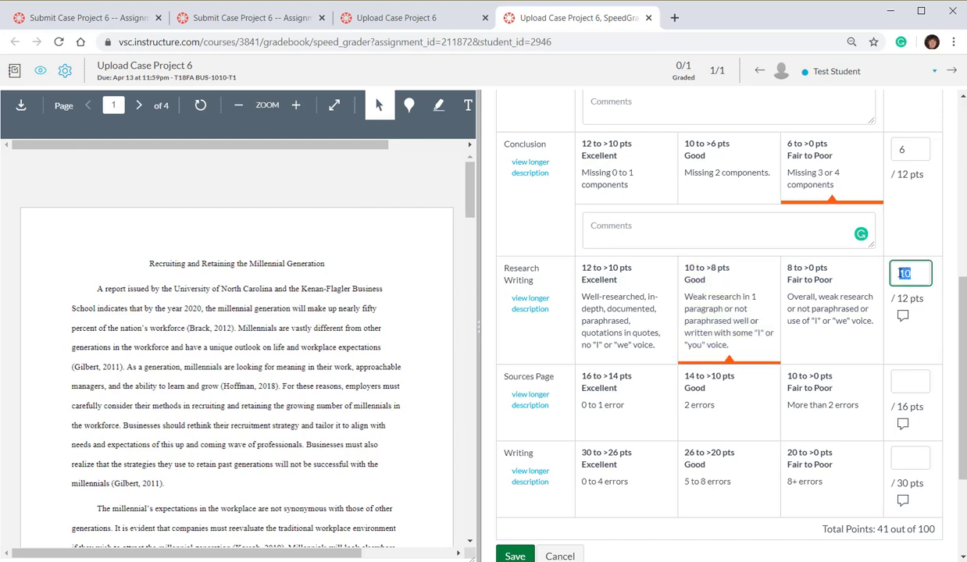
{"action": "type", "text": "9"}
- Complete the rubric with Sources Page rated Excellent at 16 points and Writing rated Good at 26 points, and save it
{"action": "left_click", "coordinate": [659, 382]}
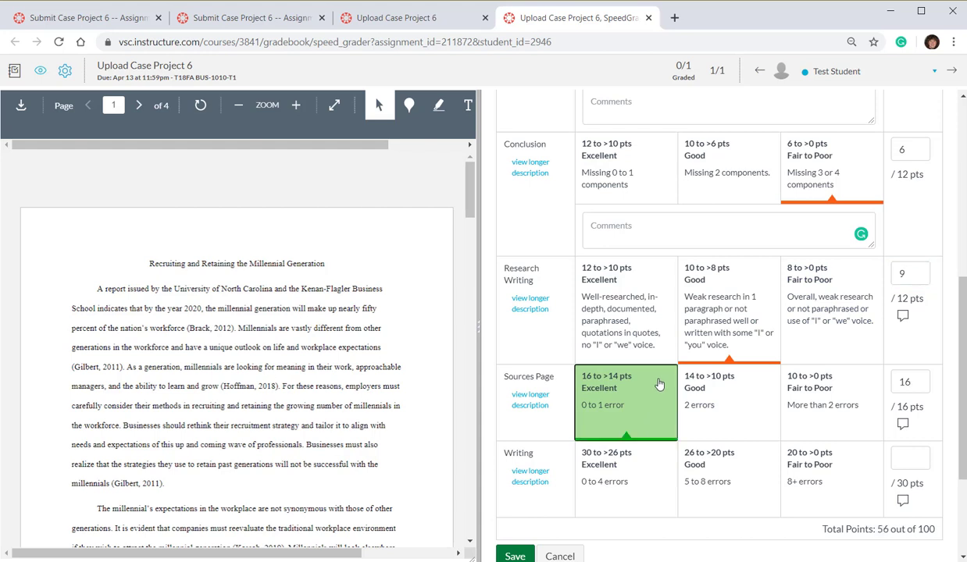
{"action": "left_click", "coordinate": [748, 469]}
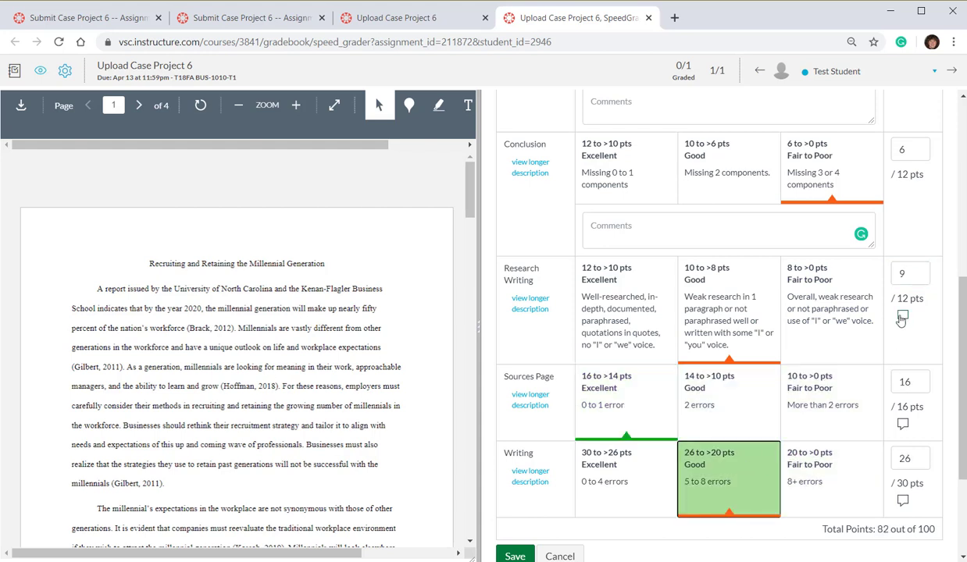
{"action": "scroll", "coordinate": [901, 317], "scroll_direction": "down", "scroll_amount": 2}
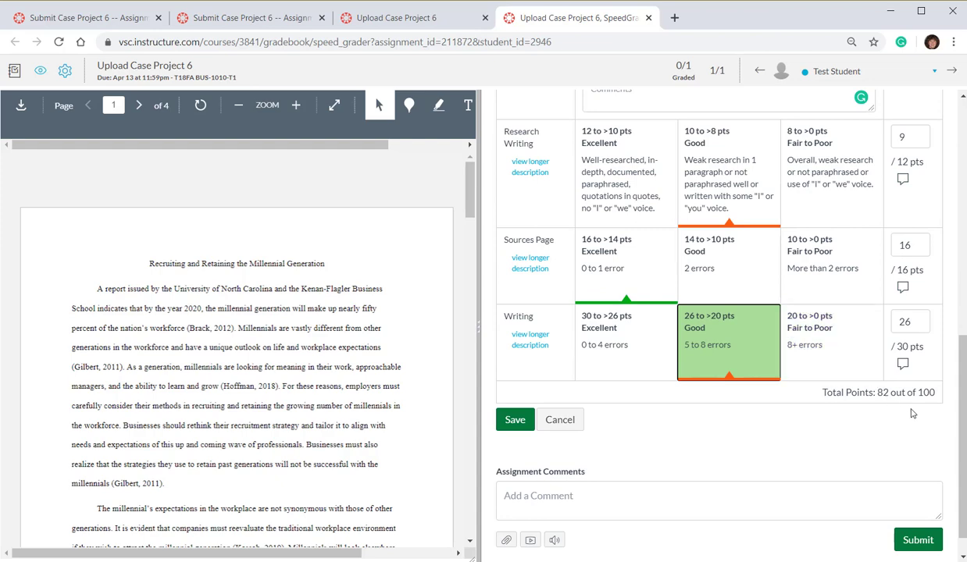
{"action": "scroll", "coordinate": [734, 312], "scroll_direction": "up", "scroll_amount": 8}
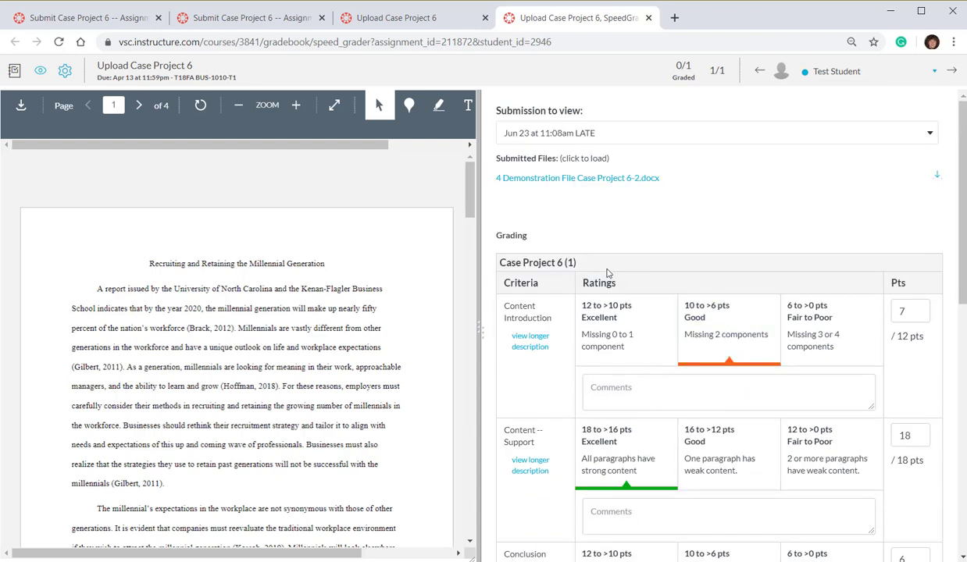
{"action": "scroll", "coordinate": [633, 239], "scroll_direction": "down", "scroll_amount": 8}
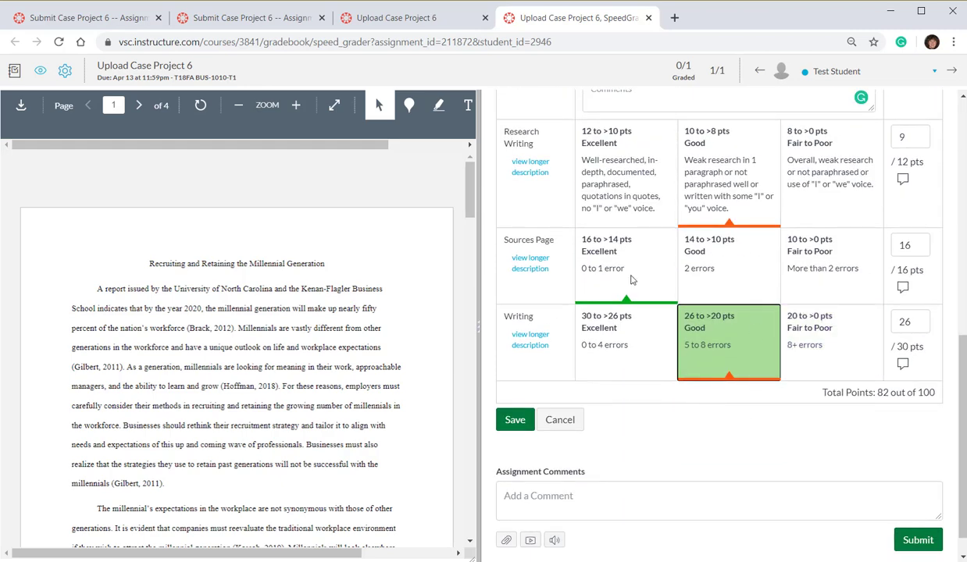
{"action": "left_click", "coordinate": [515, 421]}
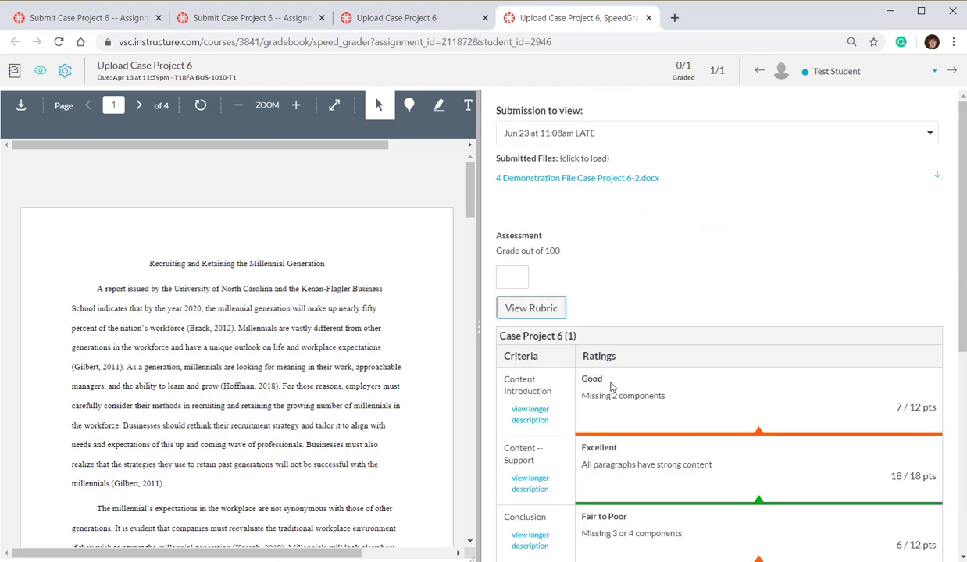
- Review the saved rubric assessment from the grade field through all criteria ratings to the total points
{"action": "scroll", "coordinate": [683, 317], "scroll_direction": "down", "scroll_amount": 2}
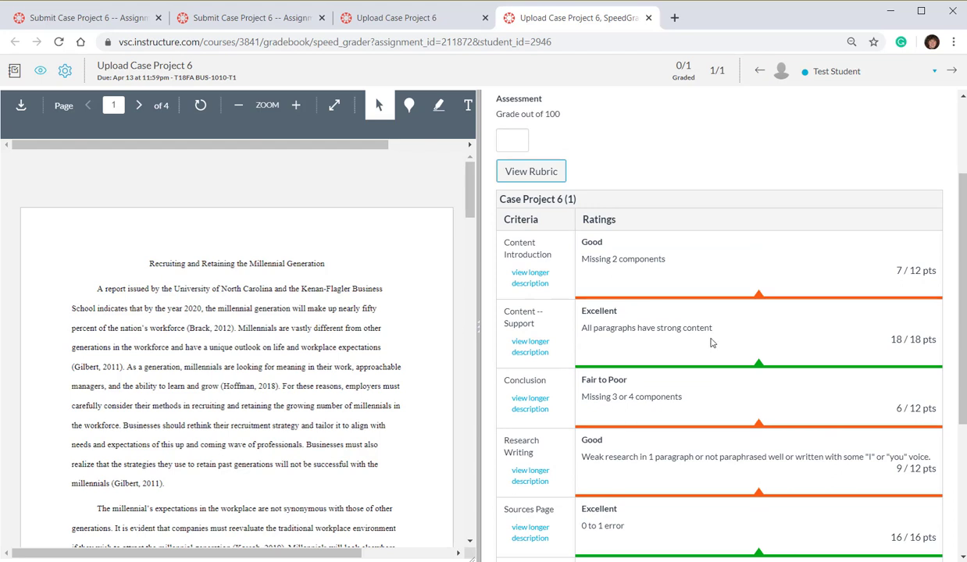
{"action": "scroll", "coordinate": [706, 289], "scroll_direction": "up", "scroll_amount": 2}
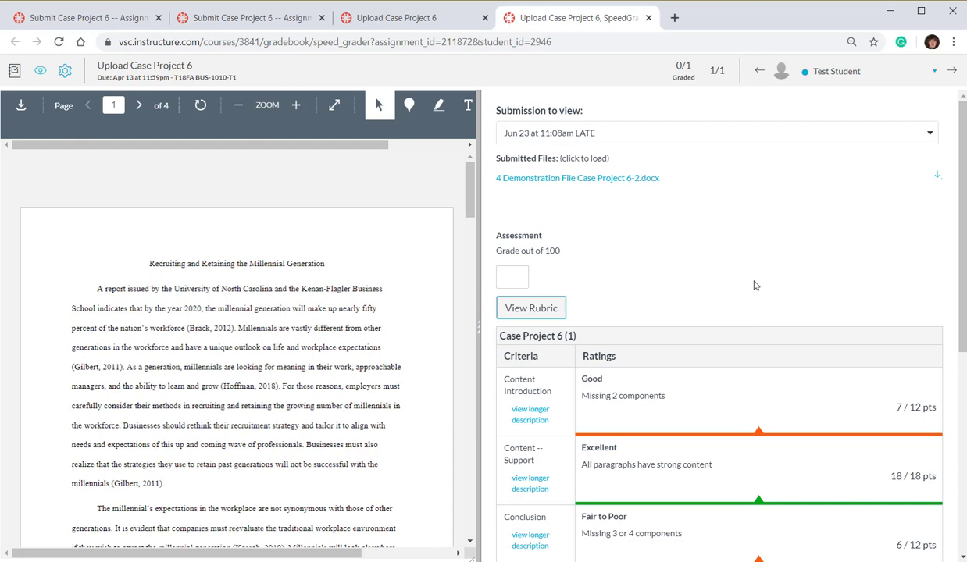
{"action": "scroll", "coordinate": [755, 286], "scroll_direction": "down", "scroll_amount": 1}
{"action": "scroll", "coordinate": [754, 286], "scroll_direction": "down", "scroll_amount": 4}
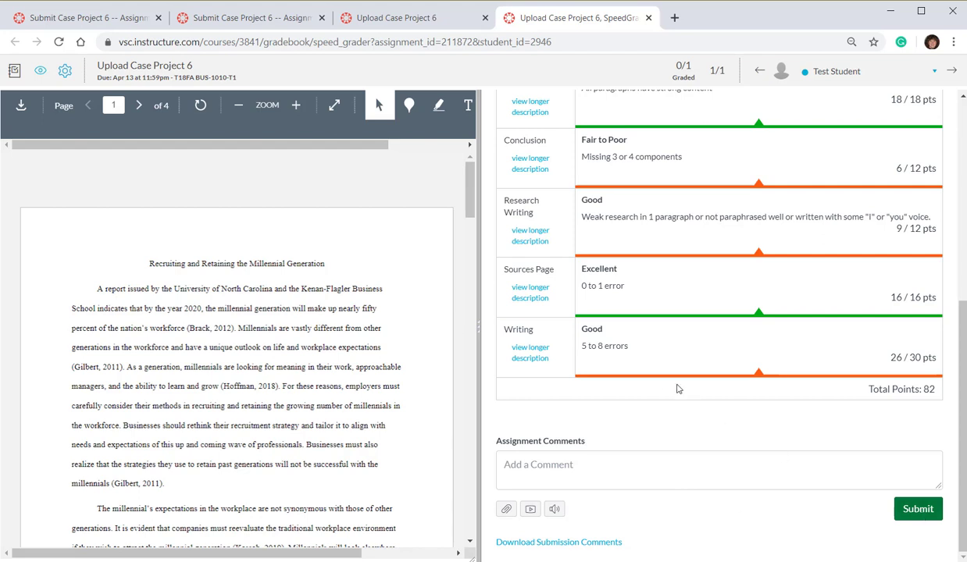
{"action": "scroll", "coordinate": [649, 375], "scroll_direction": "up", "scroll_amount": 5}
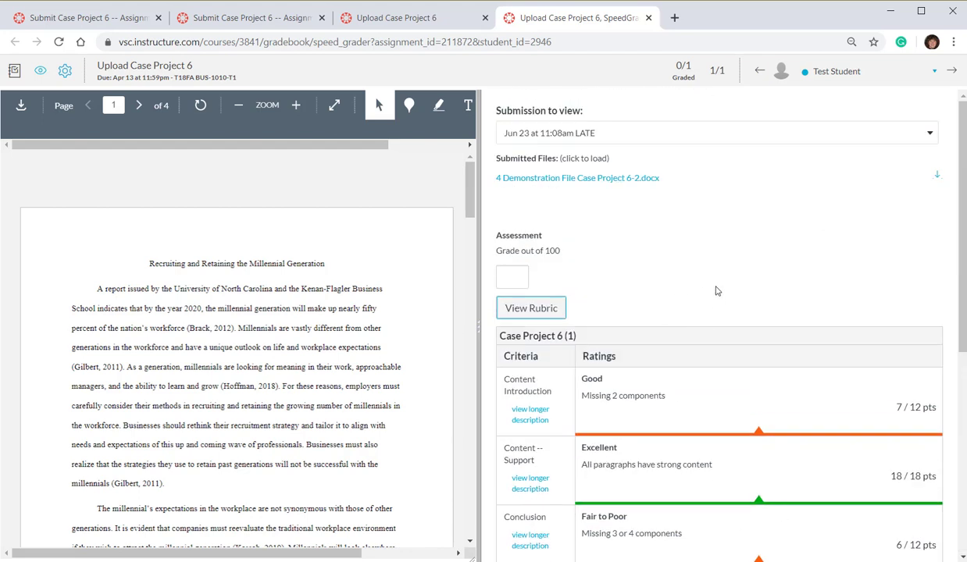